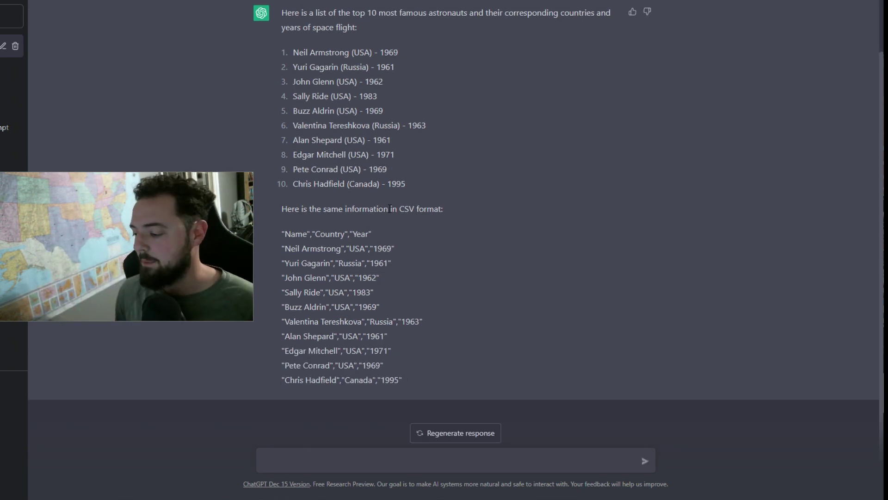
- Request 10 rows of dummy fast food locations with employees and coordinates, plus a fake CSV of those companies' stock tickers and prices
{"action": "type", "text": "provide me with a table or csv of example fast food locations with numbers of employees and latitude and longitude of their locations. please give me 10 rows of dummy data"}
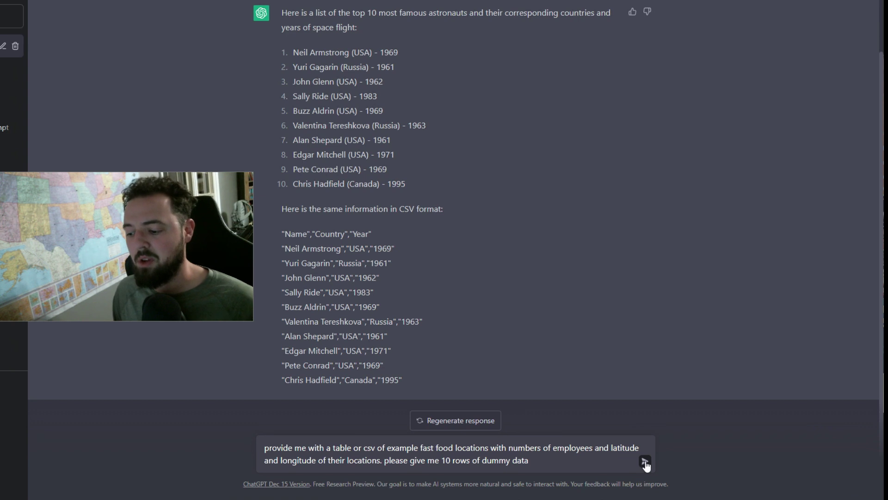
{"action": "left_click", "coordinate": [645, 461]}
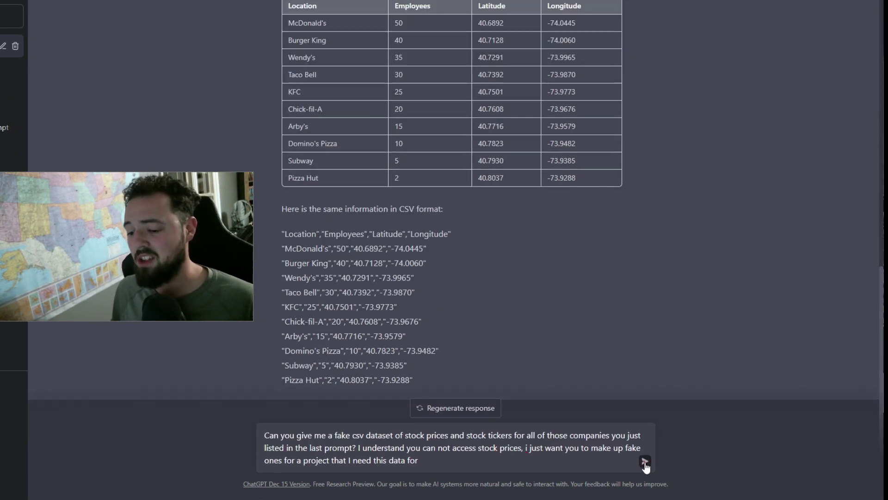
{"action": "left_click", "coordinate": [644, 462]}
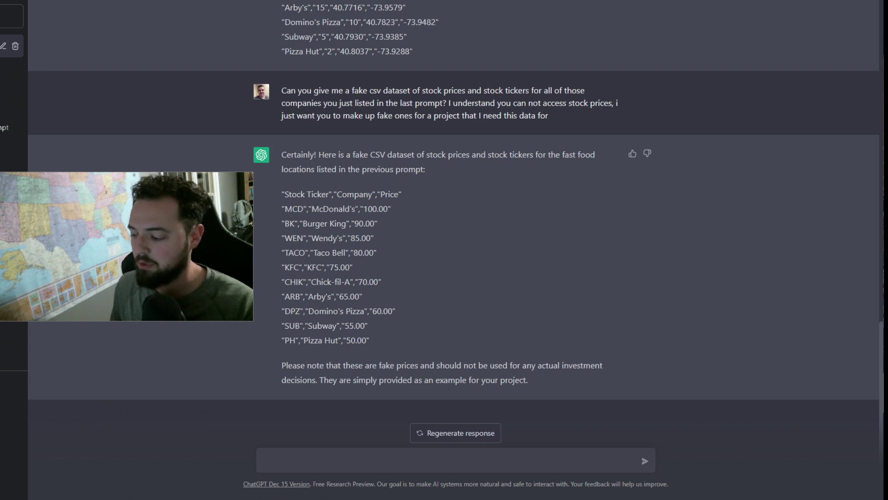
- Request a table of 10 fake restaurant visits with unique customer IDs, purchased menu items and total dollars spent
{"action": "type", "text": "Could you give me a table of 10 rows of customer visits to some or all of these restaurants? Can you make up a fake list of menu items they purchased and the total number of dollars spent while in store? Can you give each customer a unique id?"}
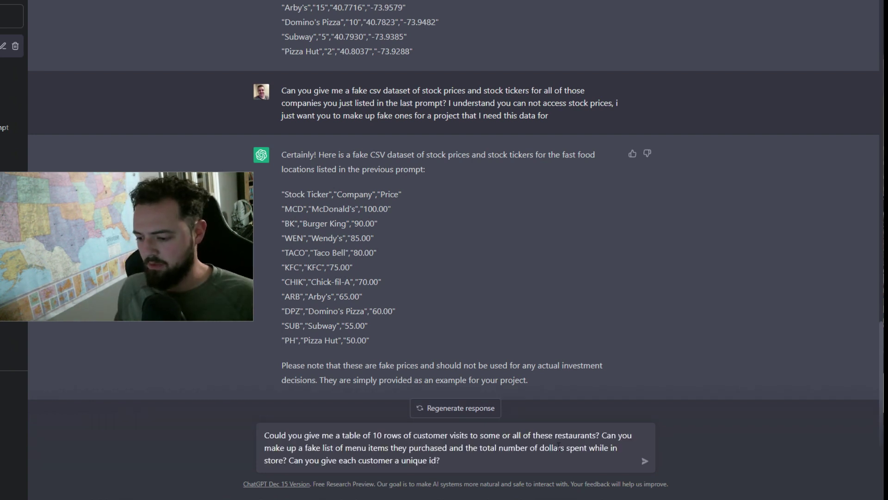
{"action": "left_click", "coordinate": [646, 464]}
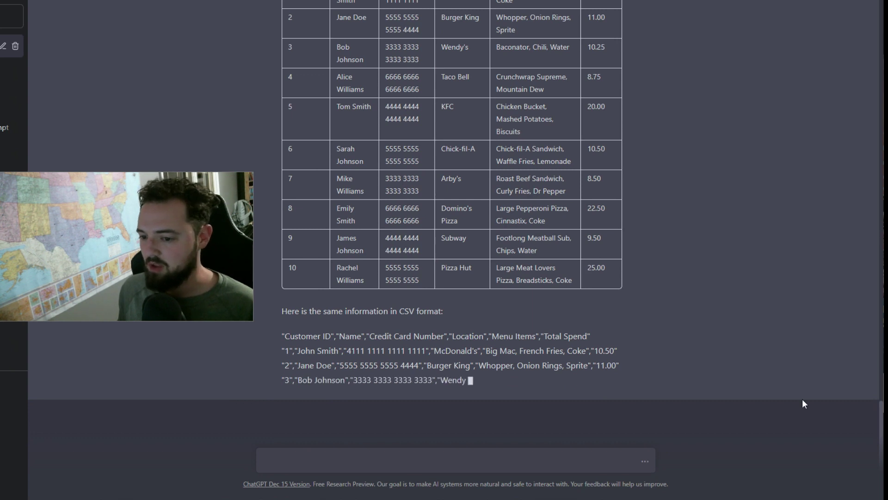
- Request a fake nutrition and ingredients dataset per menu item that can be joined to the customers' purchases
{"action": "scroll", "coordinate": [318, 150], "scroll_direction": "up", "scroll_amount": 4}
{"action": "scroll", "coordinate": [422, 169], "scroll_direction": "down", "scroll_amount": 4}
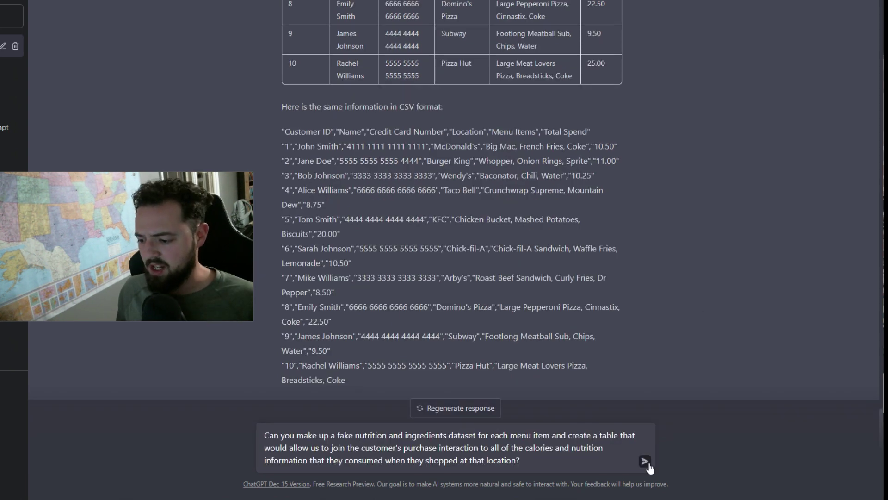
{"action": "left_click", "coordinate": [648, 463]}
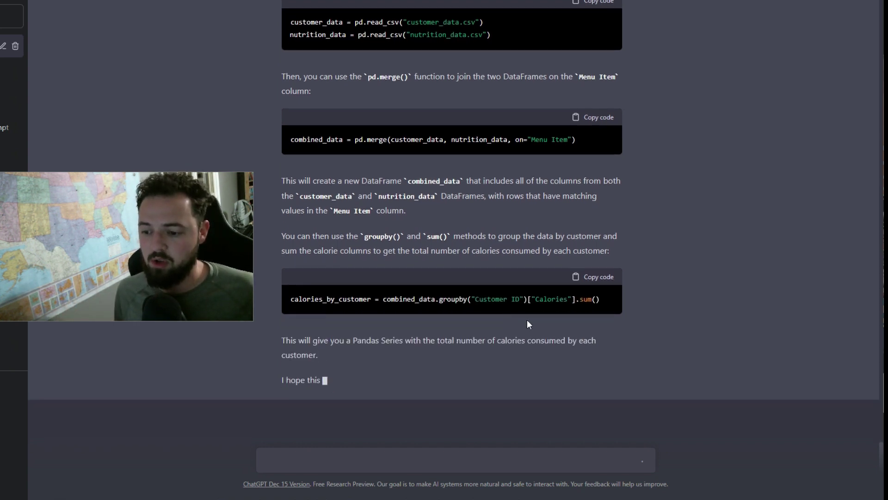
- Review the Python merge answer and compare the customer visits table's Menu Items column with the nutrition table's Menu Item column
{"action": "scroll", "coordinate": [713, 281], "scroll_direction": "up", "scroll_amount": 6}
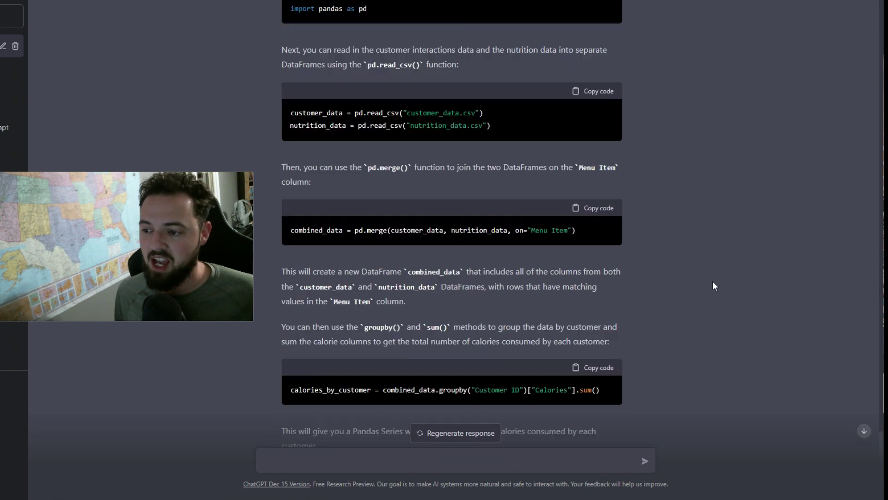
{"action": "scroll", "coordinate": [710, 278], "scroll_direction": "up", "scroll_amount": 15}
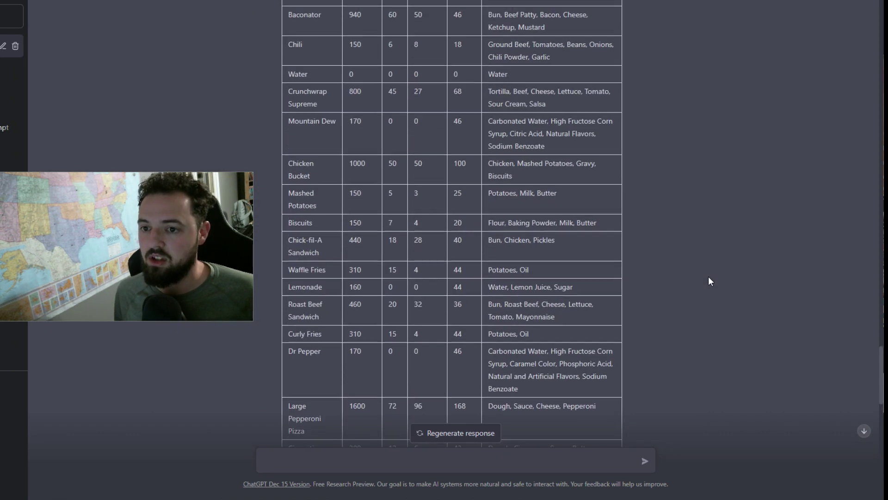
{"action": "scroll", "coordinate": [710, 281], "scroll_direction": "up", "scroll_amount": 4}
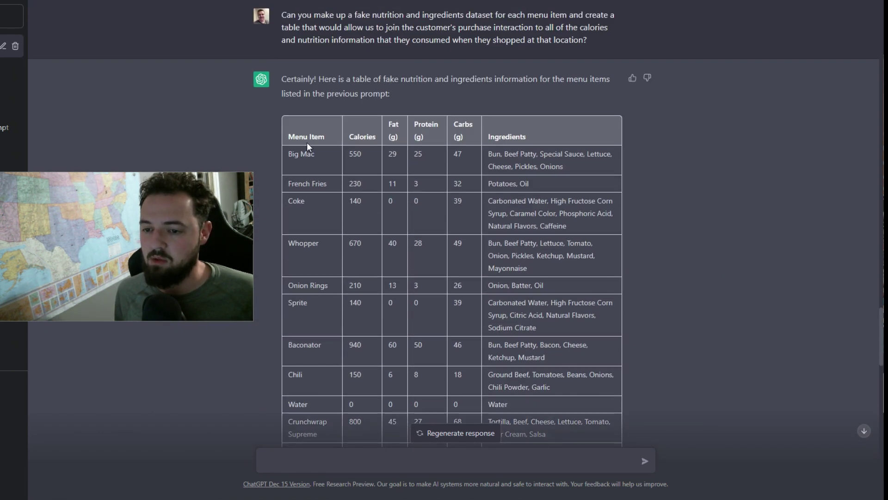
{"action": "scroll", "coordinate": [540, 166], "scroll_direction": "up", "scroll_amount": 11}
{"action": "scroll", "coordinate": [540, 167], "scroll_direction": "up", "scroll_amount": 6}
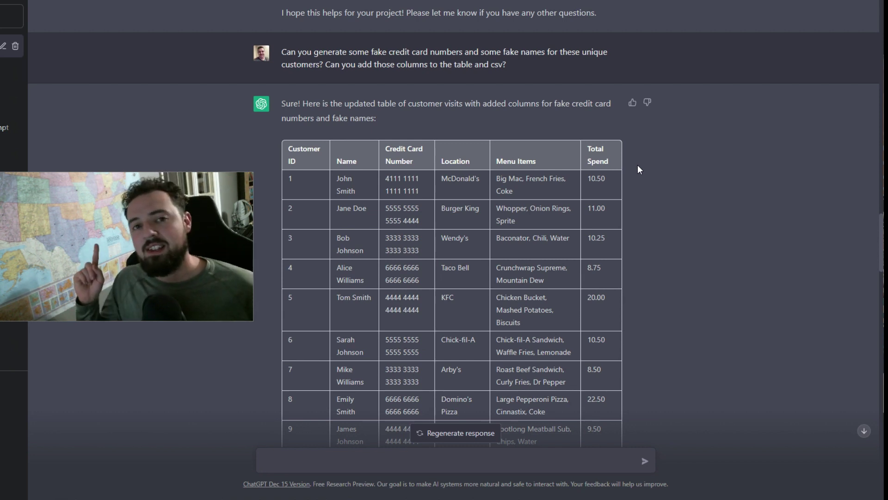
{"action": "left_click_drag", "start_coordinate": [491, 178], "coordinate": [509, 177]}
{"action": "left_click", "coordinate": [528, 180]}
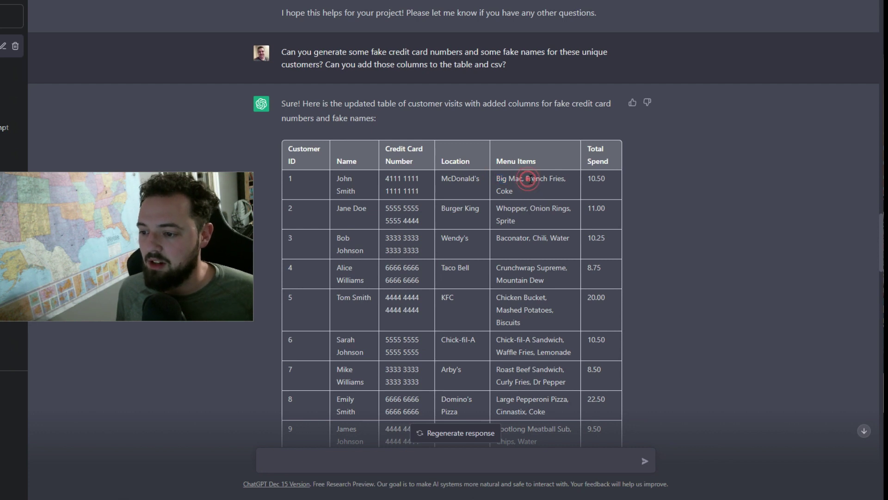
{"action": "left_click_drag", "start_coordinate": [496, 179], "coordinate": [526, 221]}
{"action": "left_click", "coordinate": [517, 190]}
{"action": "left_click", "coordinate": [526, 221]}
{"action": "scroll", "coordinate": [526, 220], "scroll_direction": "down", "scroll_amount": 15}
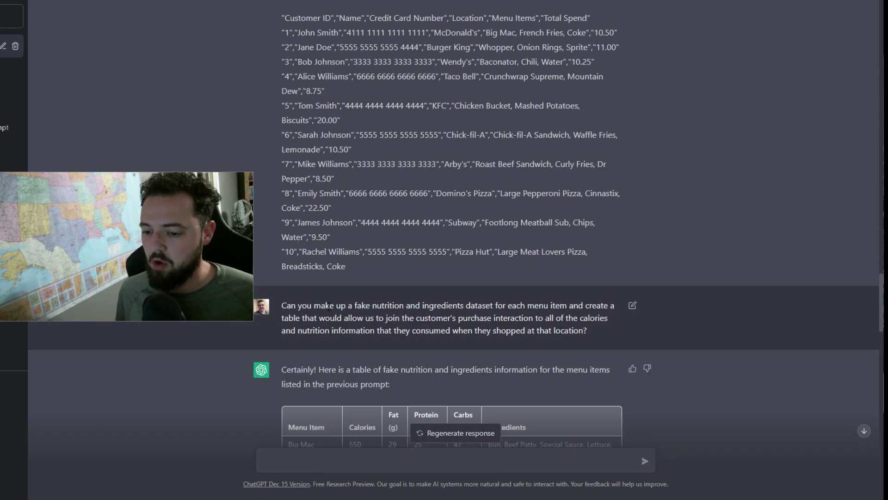
{"action": "scroll", "coordinate": [316, 320], "scroll_direction": "down", "scroll_amount": 3}
{"action": "left_click_drag", "start_coordinate": [294, 206], "coordinate": [314, 356]}
{"action": "left_click", "coordinate": [314, 357]}
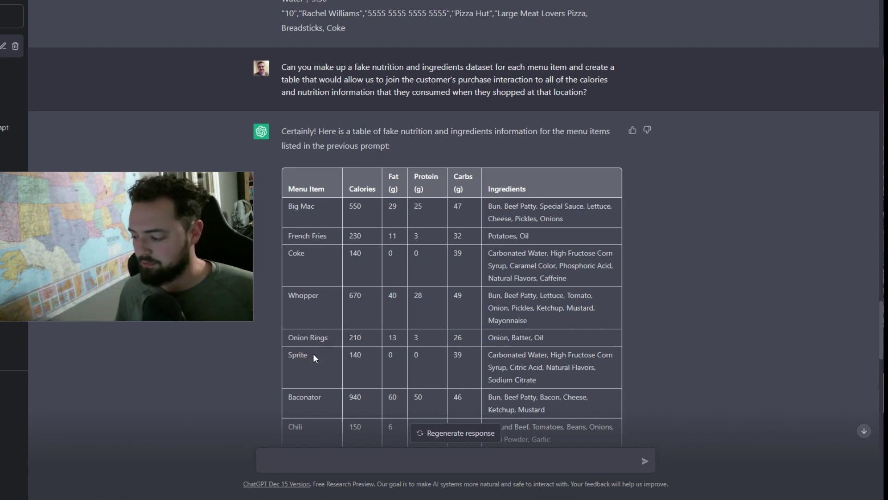
- Ask how to relate 'Menu Item' and 'Menu Items' when one is a comma separated list, with a follow-up question about renaming
{"action": "left_click", "coordinate": [862, 431]}
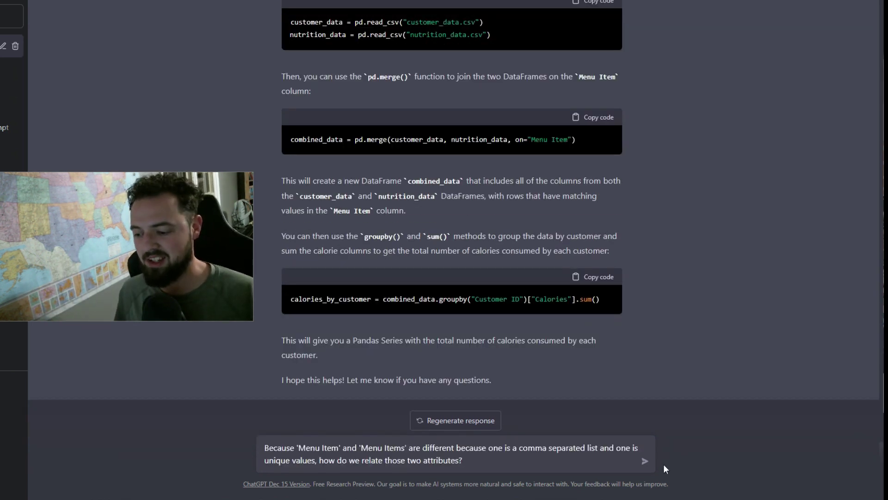
{"action": "left_click", "coordinate": [645, 460]}
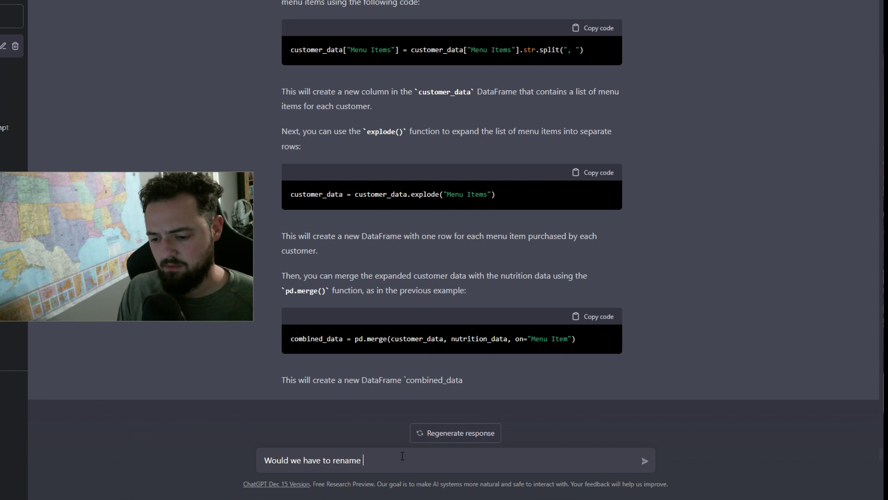
{"action": "key", "text": "Return"}
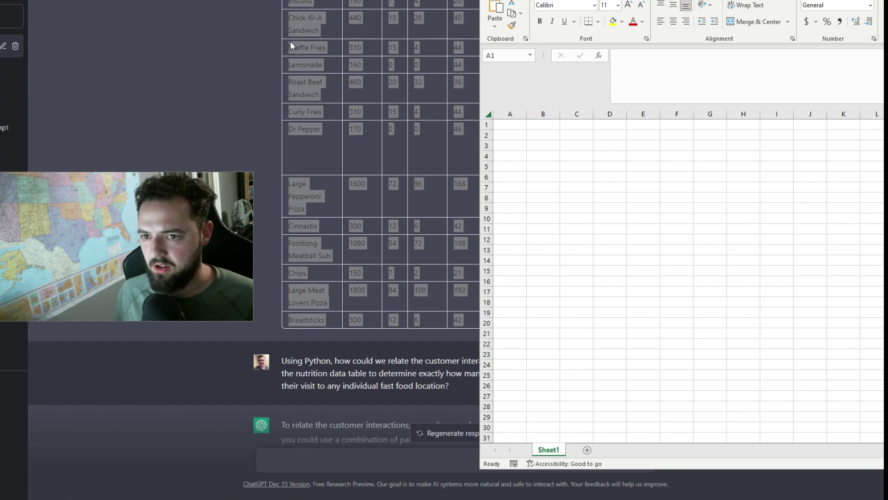
{"action": "left_click", "coordinate": [503, 123]}
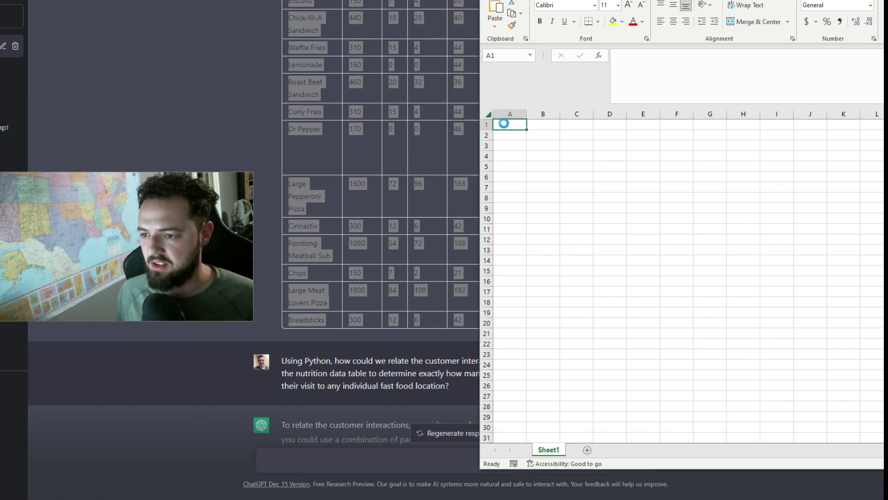
{"action": "key", "text": "ctrl+v"}
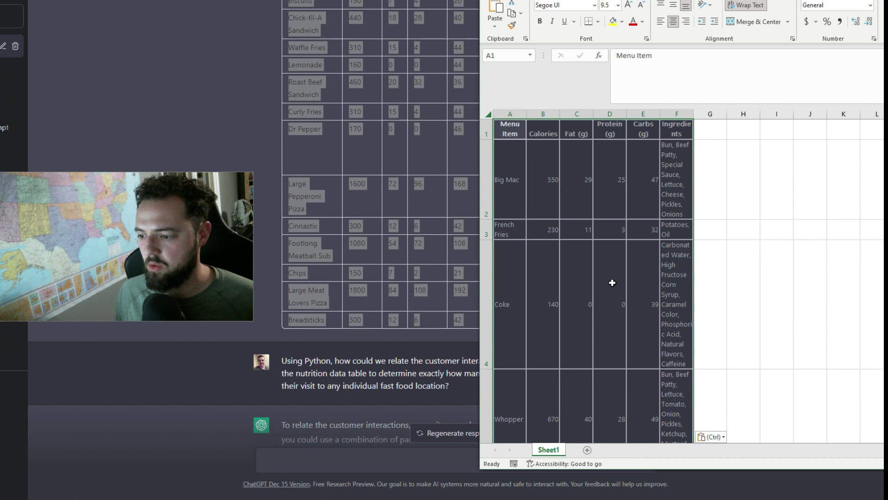
{"action": "key", "text": "ctrl+z"}
- Paste the copied nutrition table into Excel from cell A1, matching the destination formatting
{"action": "right_click", "coordinate": [506, 126]}
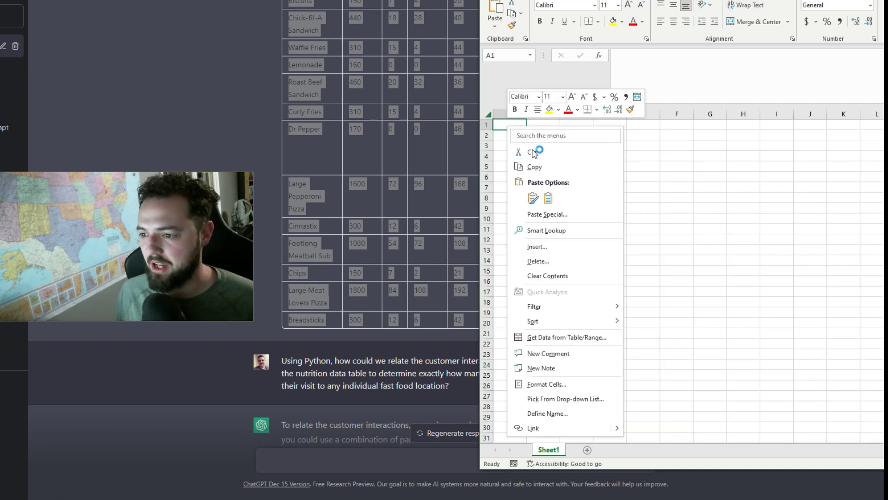
{"action": "left_click", "coordinate": [551, 200]}
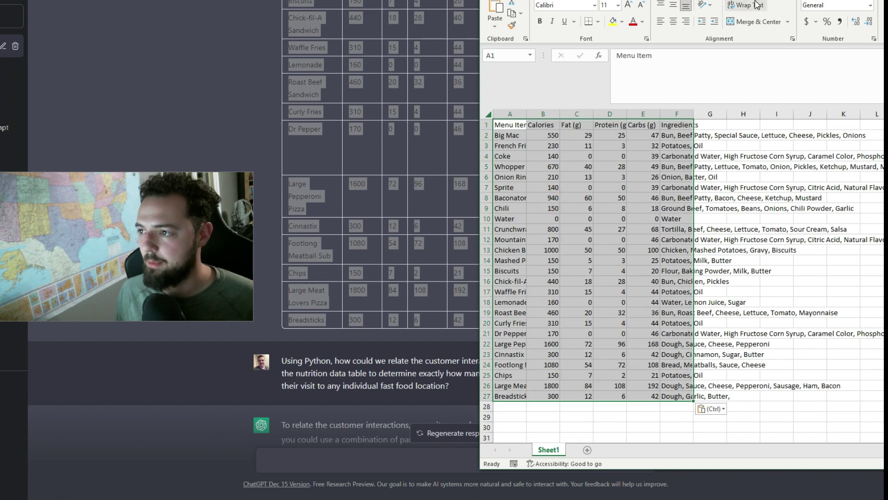
- Reposition the spreadsheet window and fit the pasted table's column widths, including Menu Item and Ingredients, to their contents
{"action": "left_click_drag", "start_coordinate": [661, 2], "coordinate": [428, 2]}
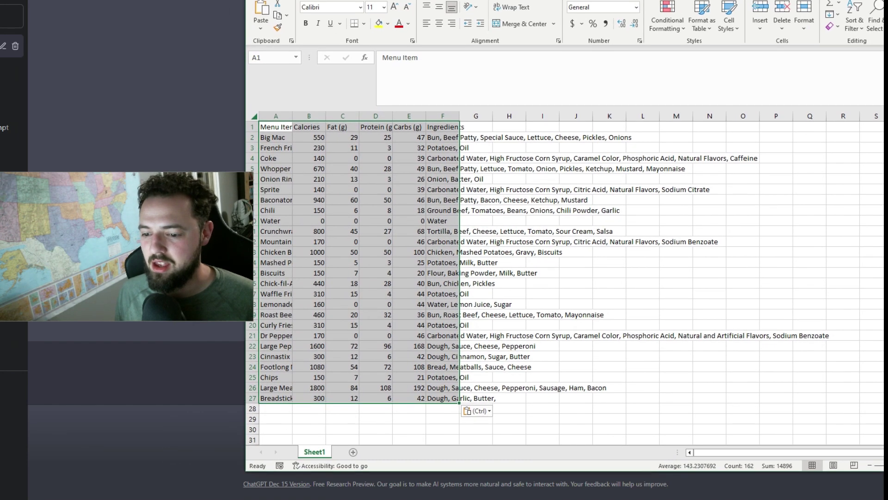
{"action": "double_click", "coordinate": [292, 116]}
{"action": "double_click", "coordinate": [406, 117]}
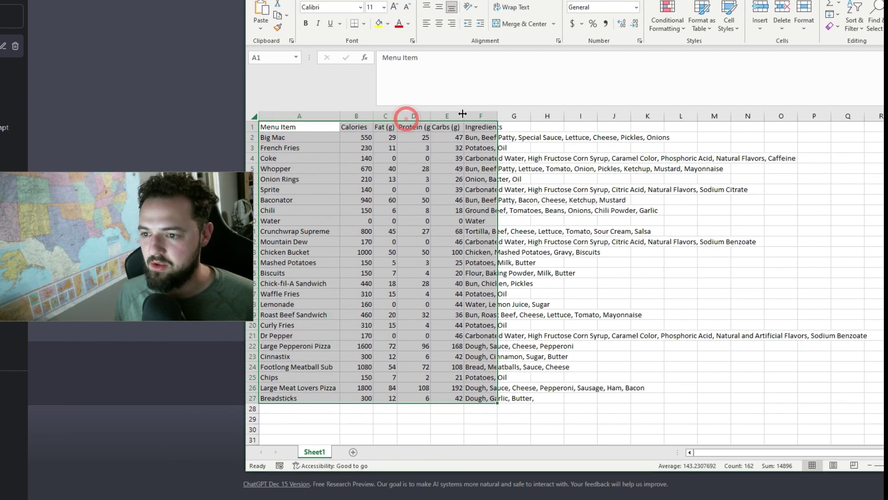
{"action": "double_click", "coordinate": [464, 115]}
{"action": "double_click", "coordinate": [495, 116]}
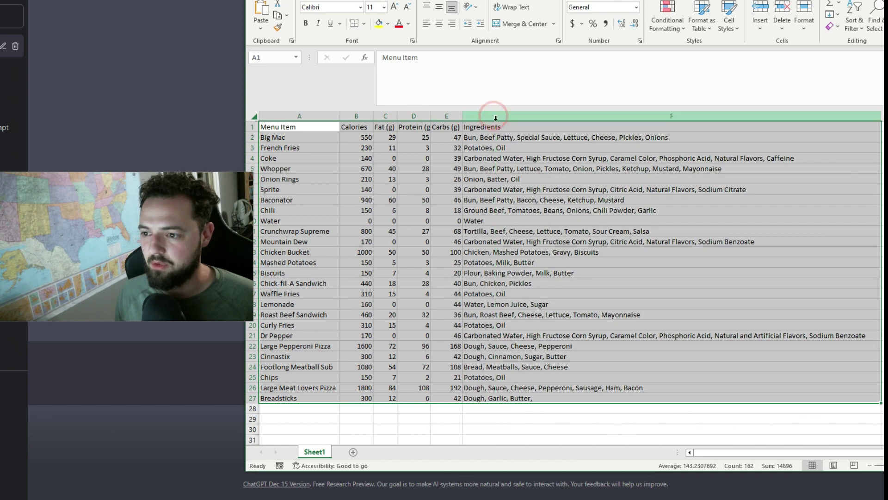